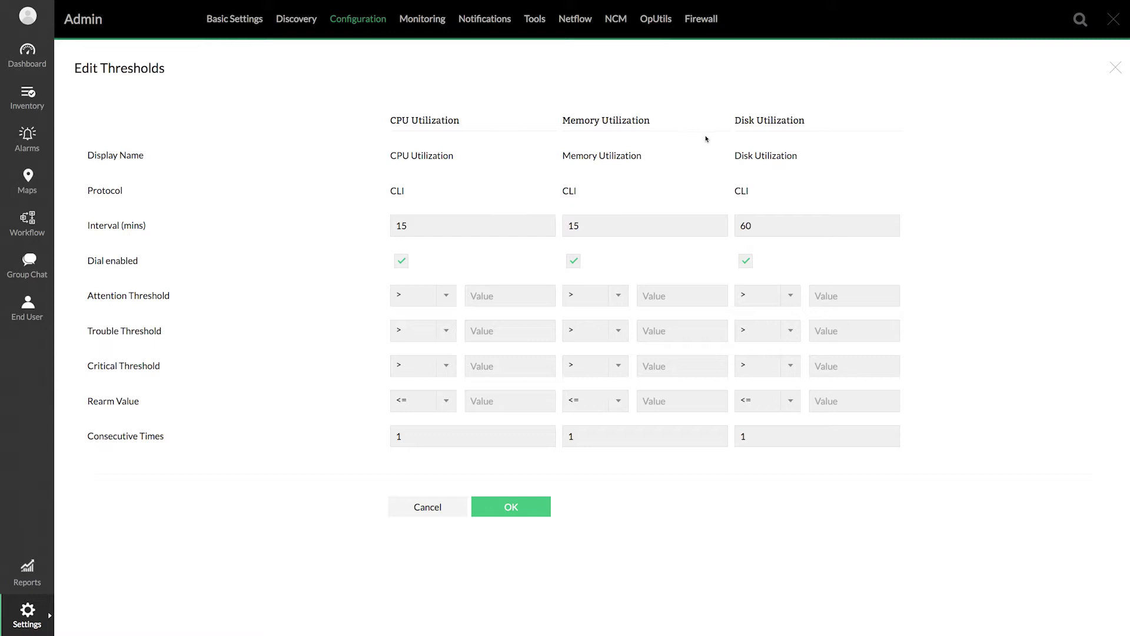
Step: Leave the threshold editor and go to the Inventory list of monitored devices
click(36, 112)
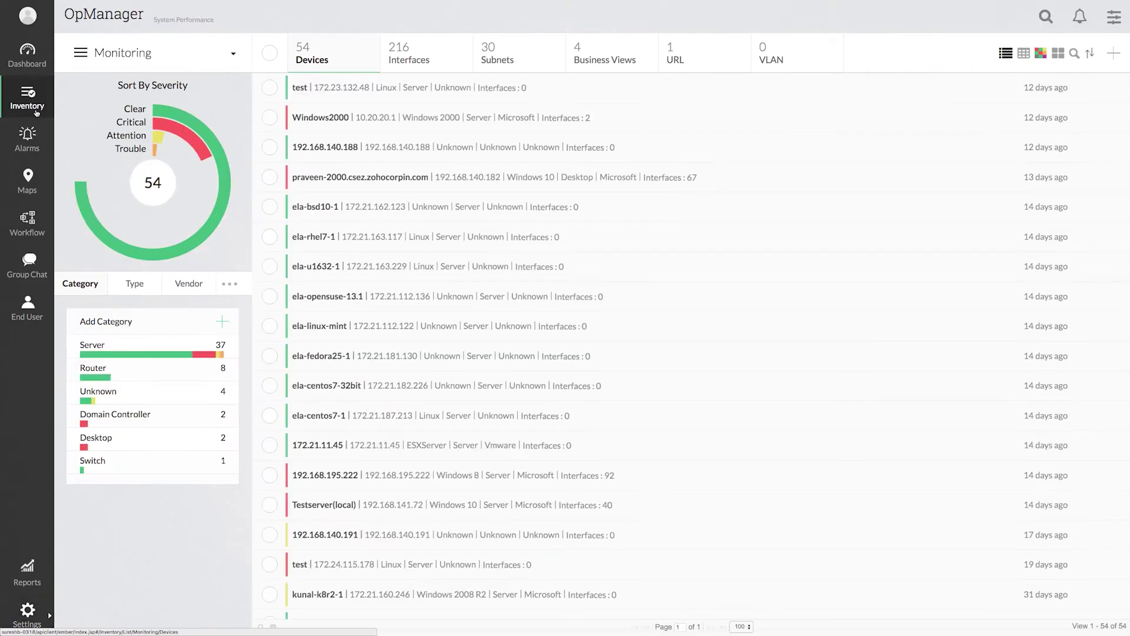
Step: Open Testserver(local) and view its list of performance monitors
click(335, 510)
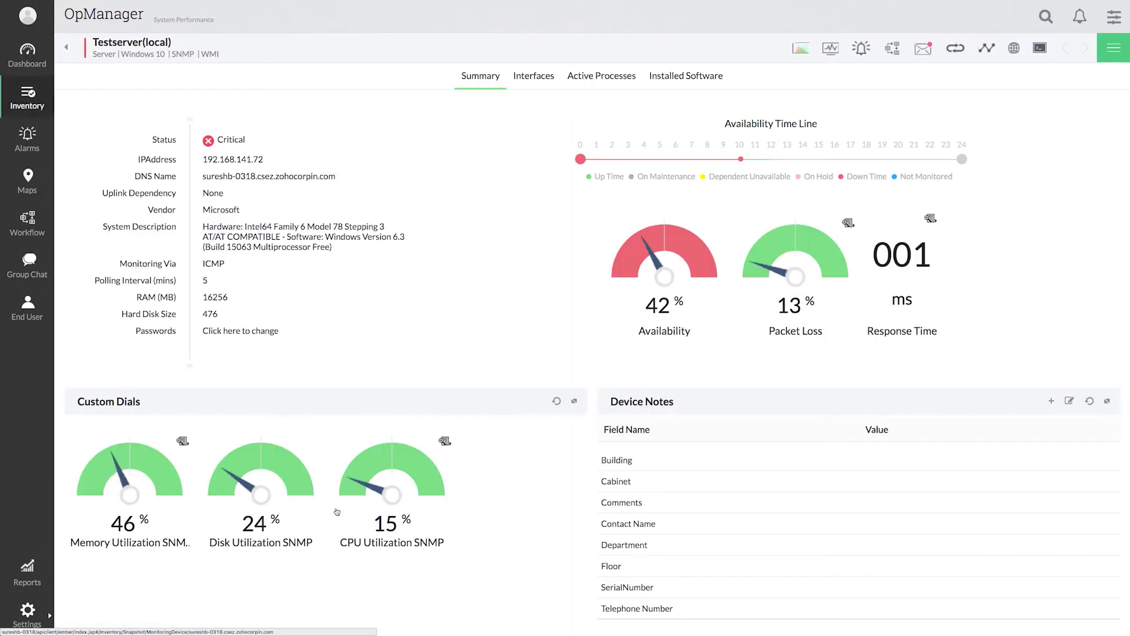
click(830, 49)
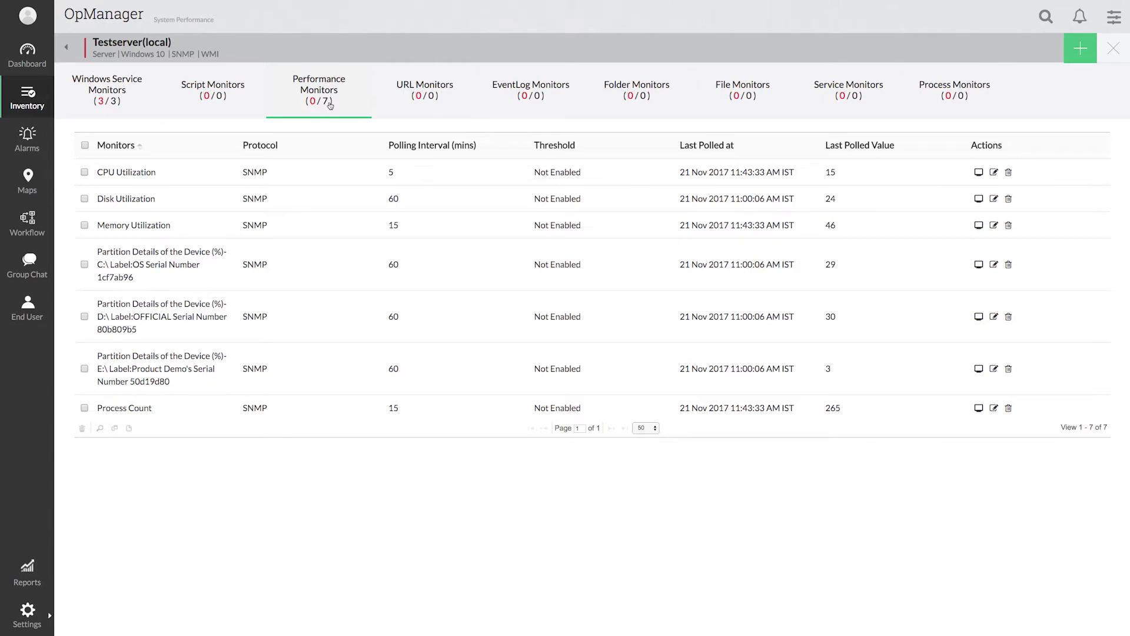
Step: Set CPU Utilization thresholds to greater than 65 Attention, 75 Trouble and 85 Critical
click(995, 175)
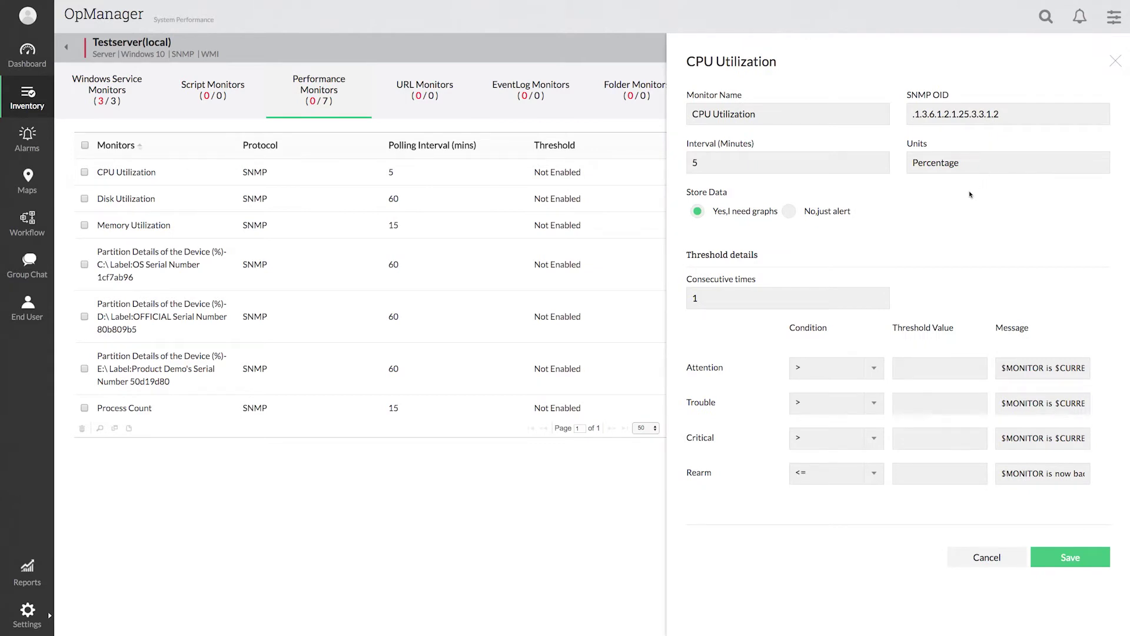
click(873, 368)
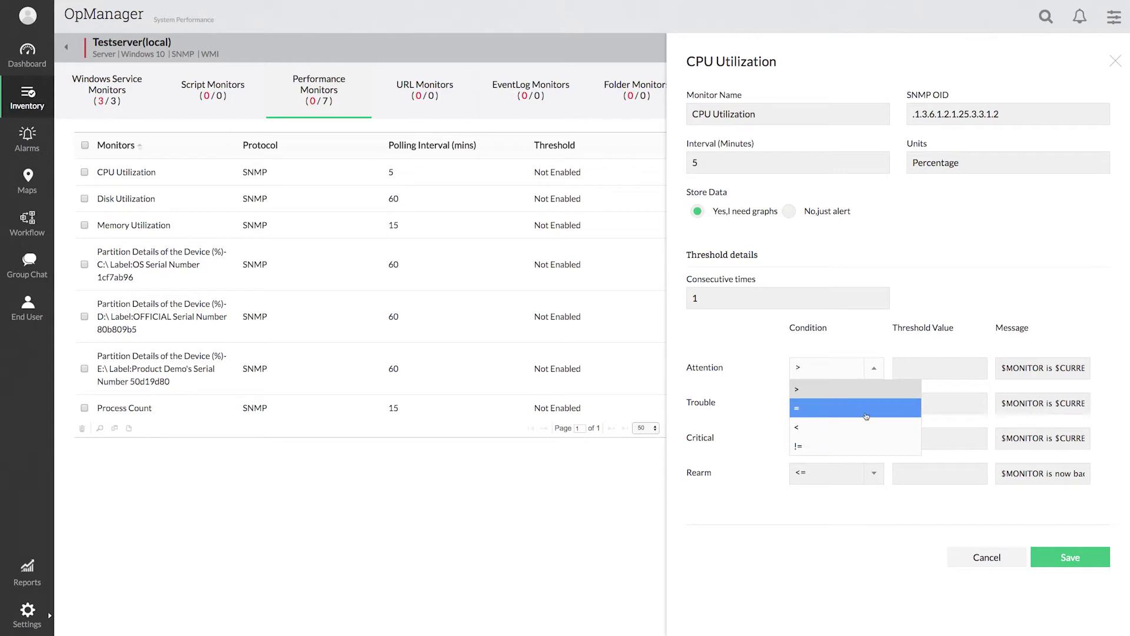
click(829, 392)
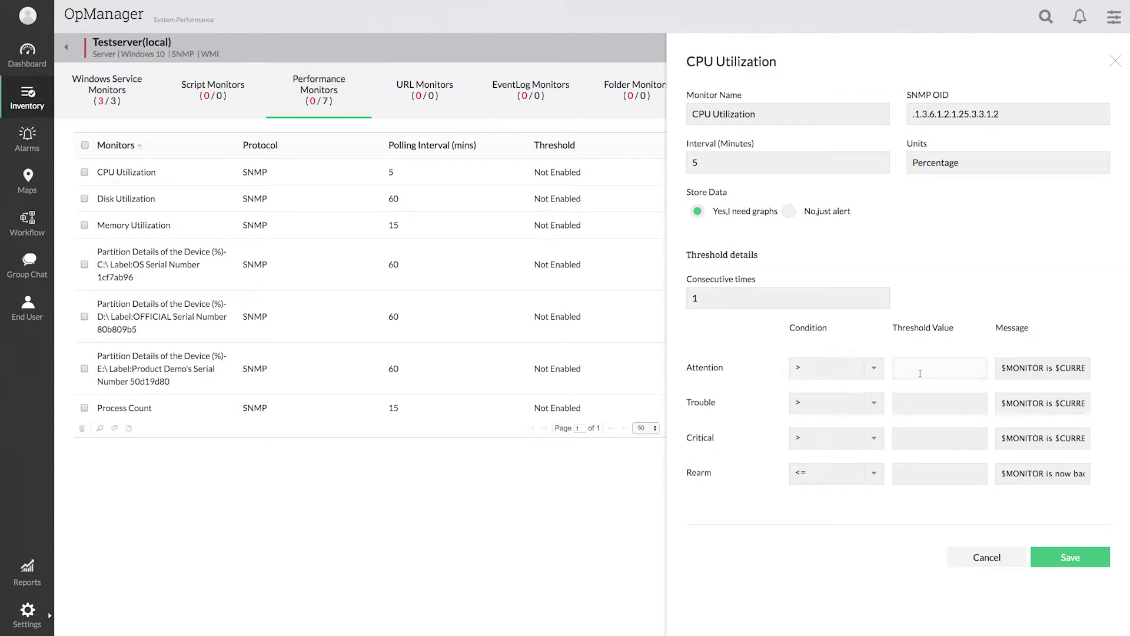
text(65)
click(925, 410)
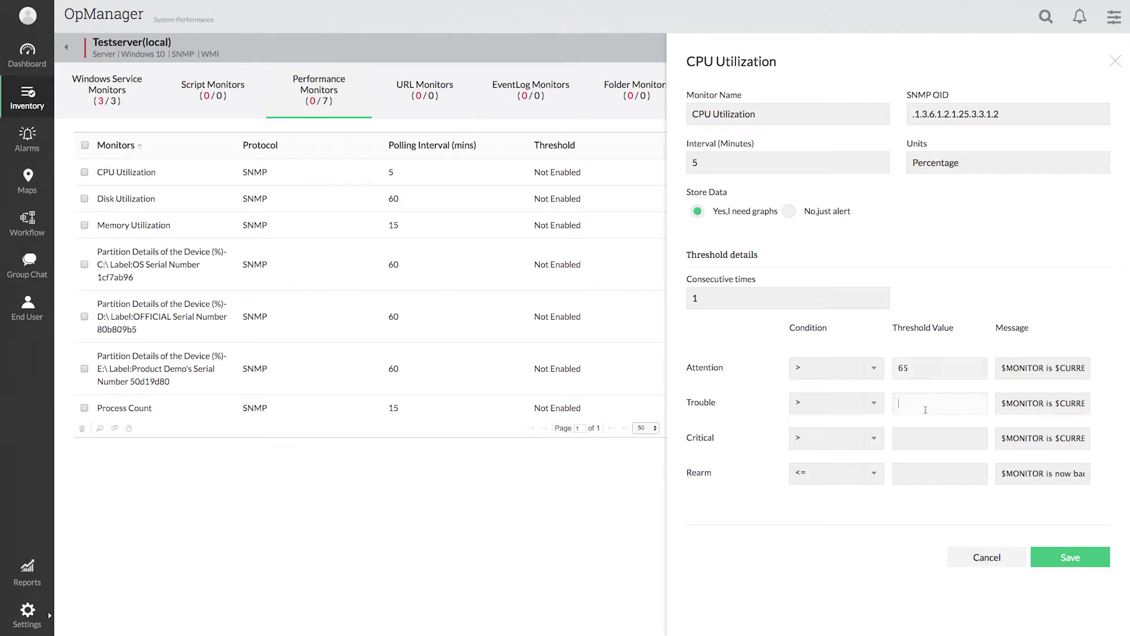
text(75)
click(920, 437)
text(8)
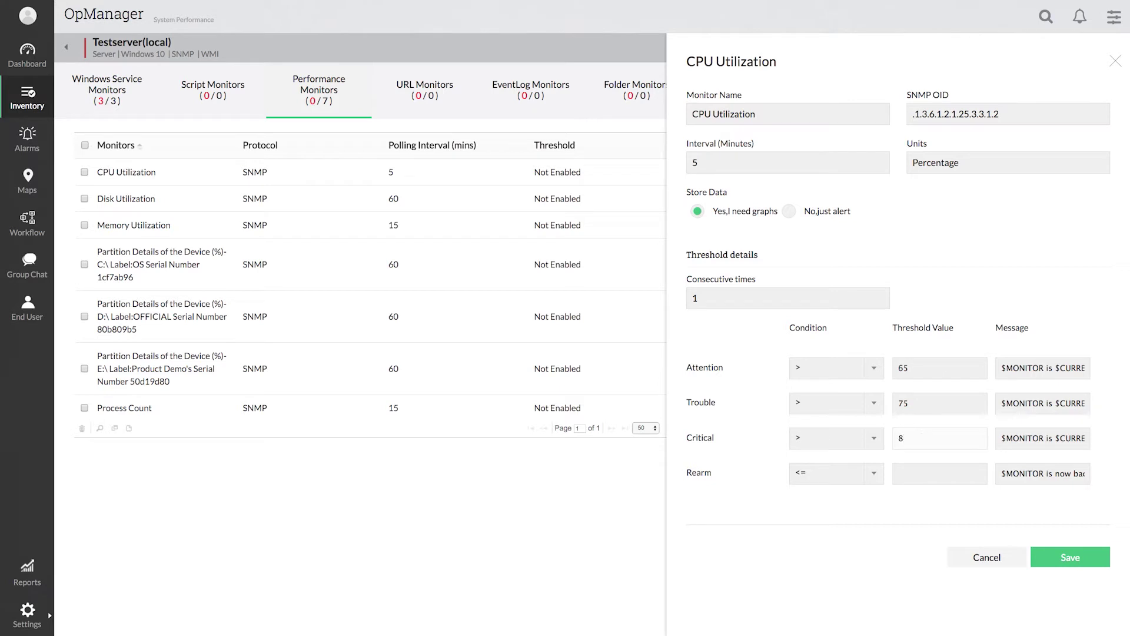
text(5)
Step: Set CPU Utilization consecutive times to 2 and the rearm threshold to 65
key(BackSpace)
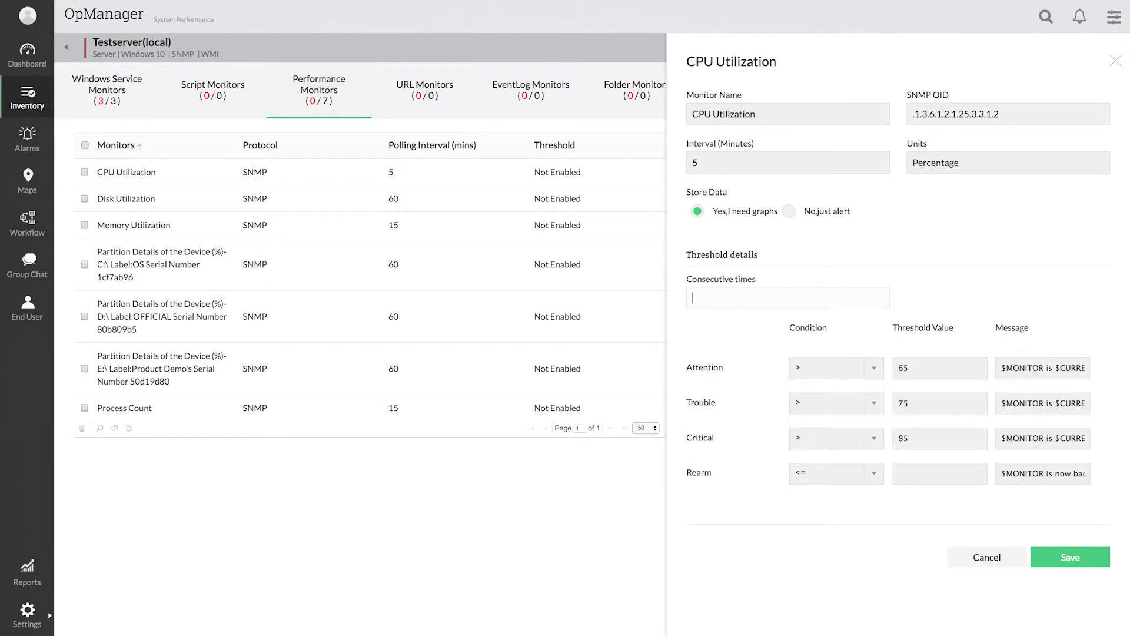
text(2)
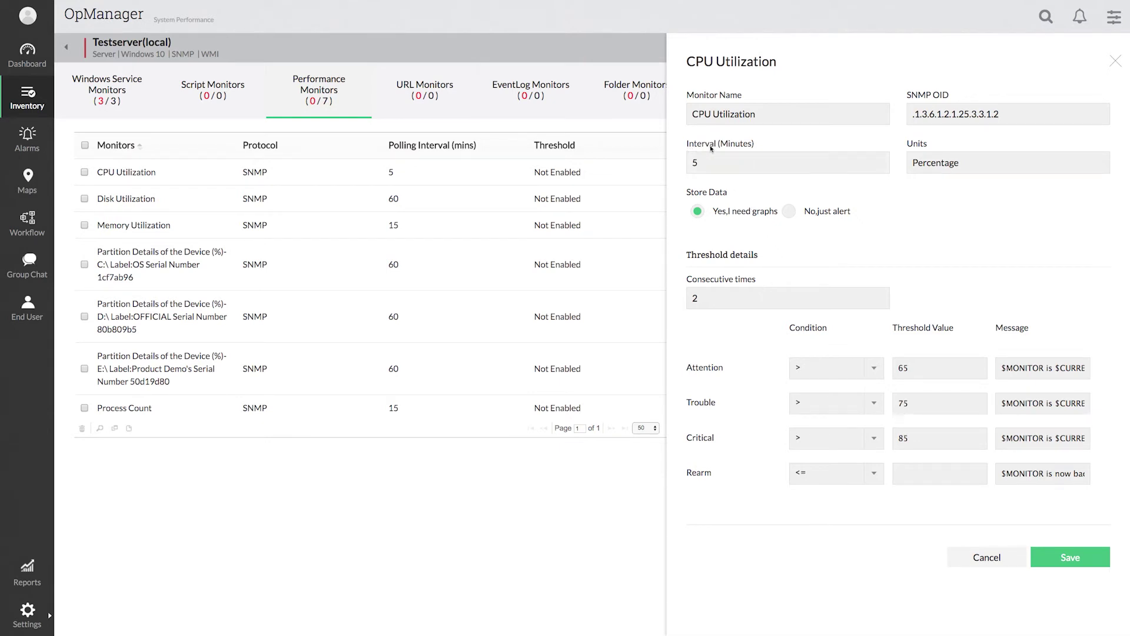
click(698, 169)
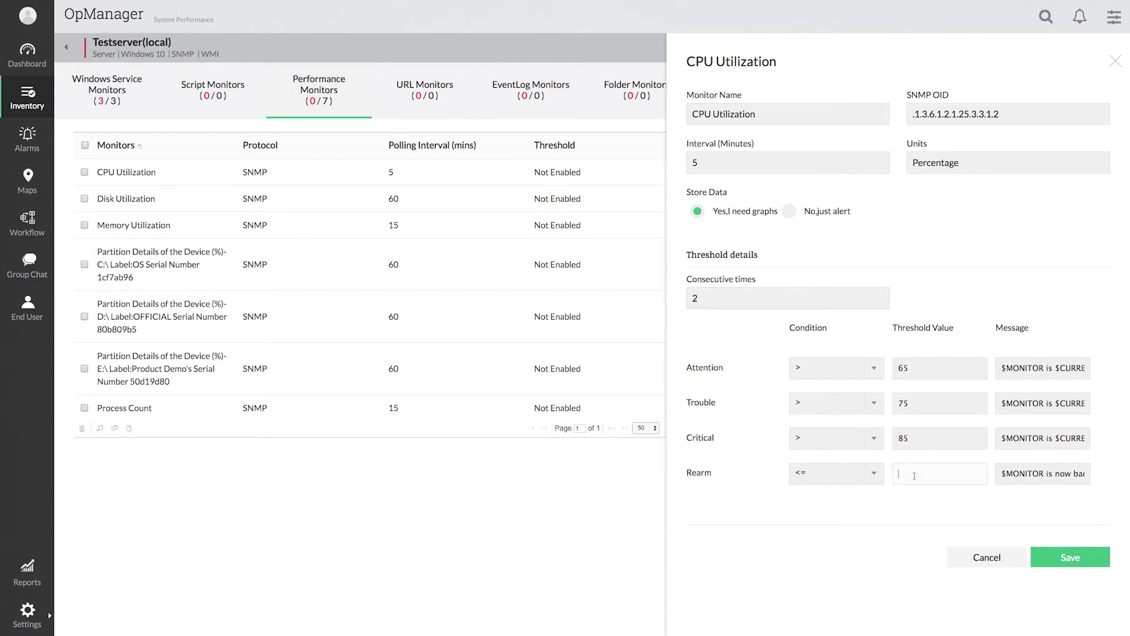
text(65)
click(1047, 526)
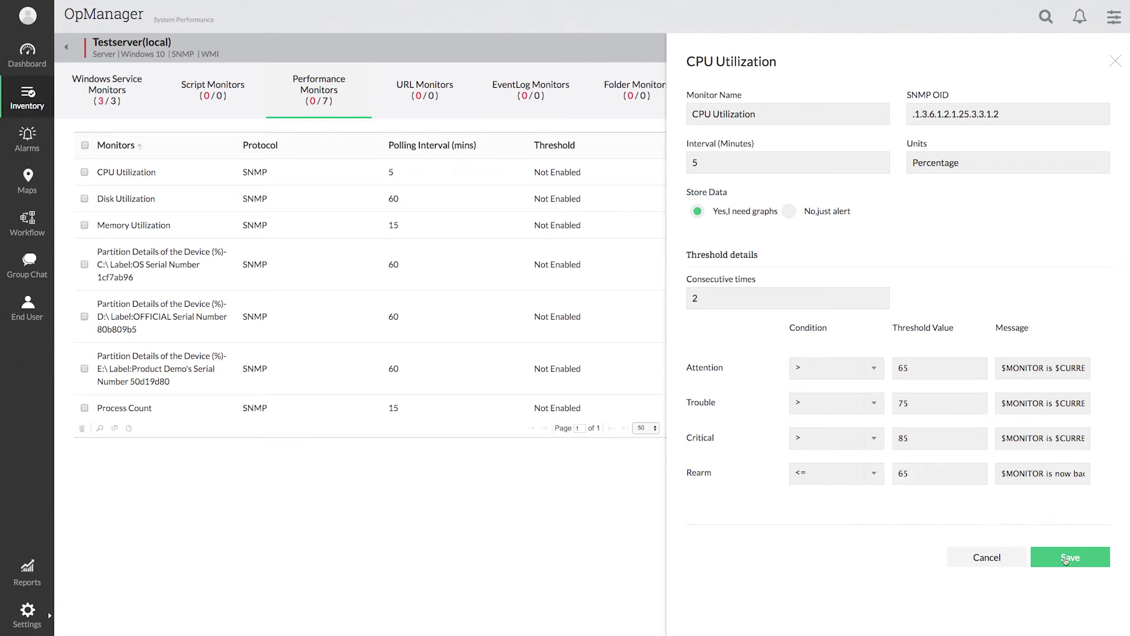
Step: Save the CPU Utilization thresholds and go to the Device Templates configuration list
click(1094, 564)
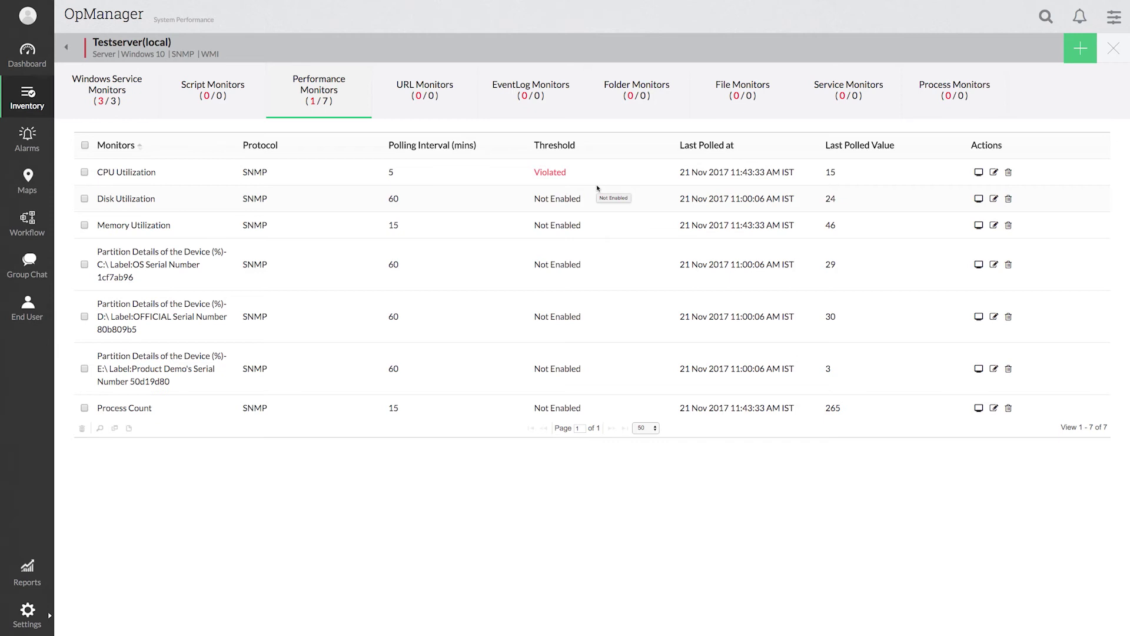
click(36, 617)
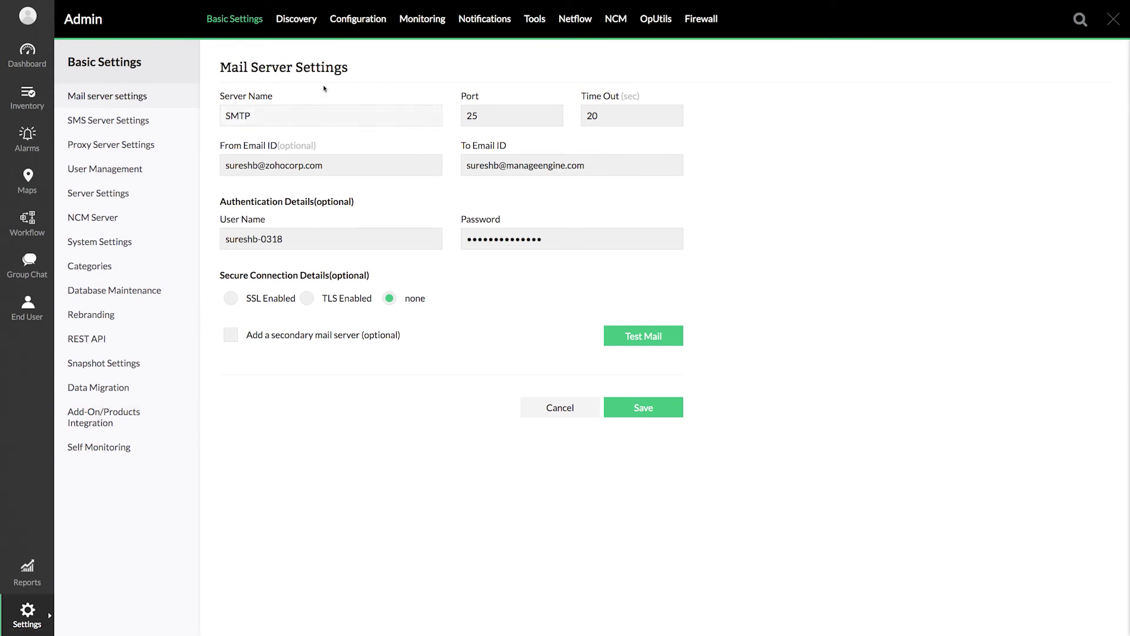
click(355, 24)
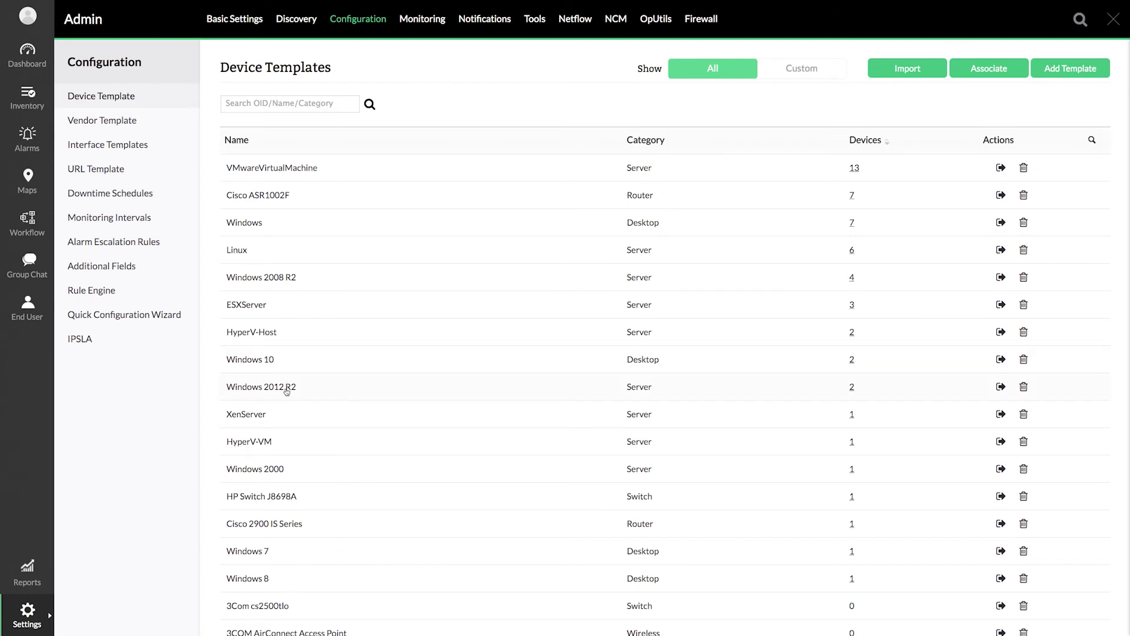
Step: In the Windows 2012 R2 template, set Disk Utilization Trouble 55 and Critical 65, then save
click(286, 388)
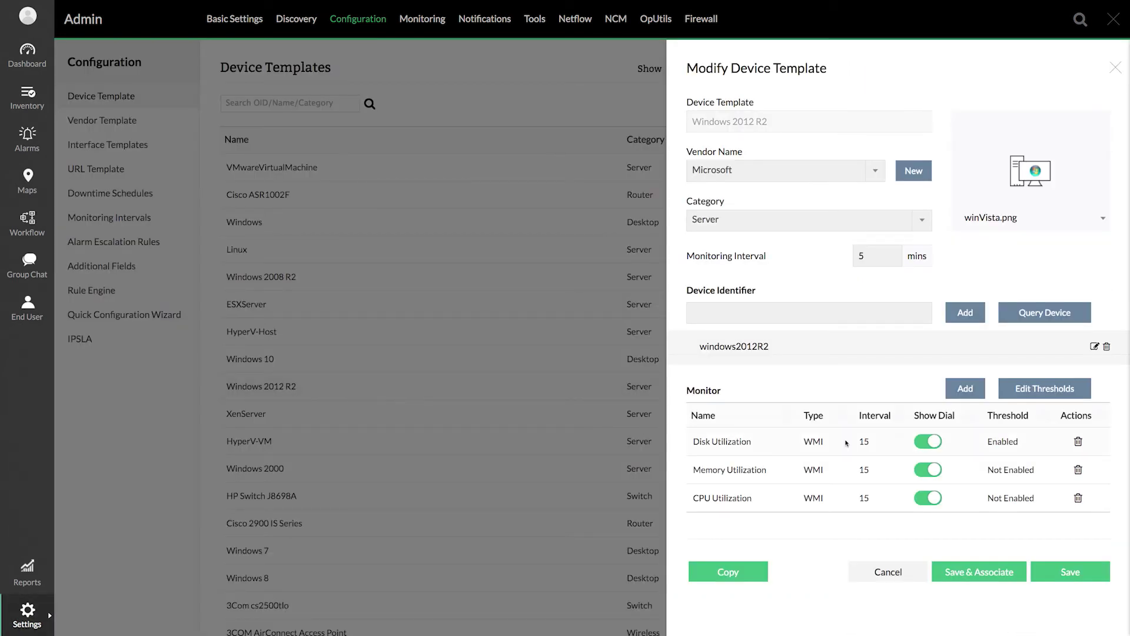
click(1043, 390)
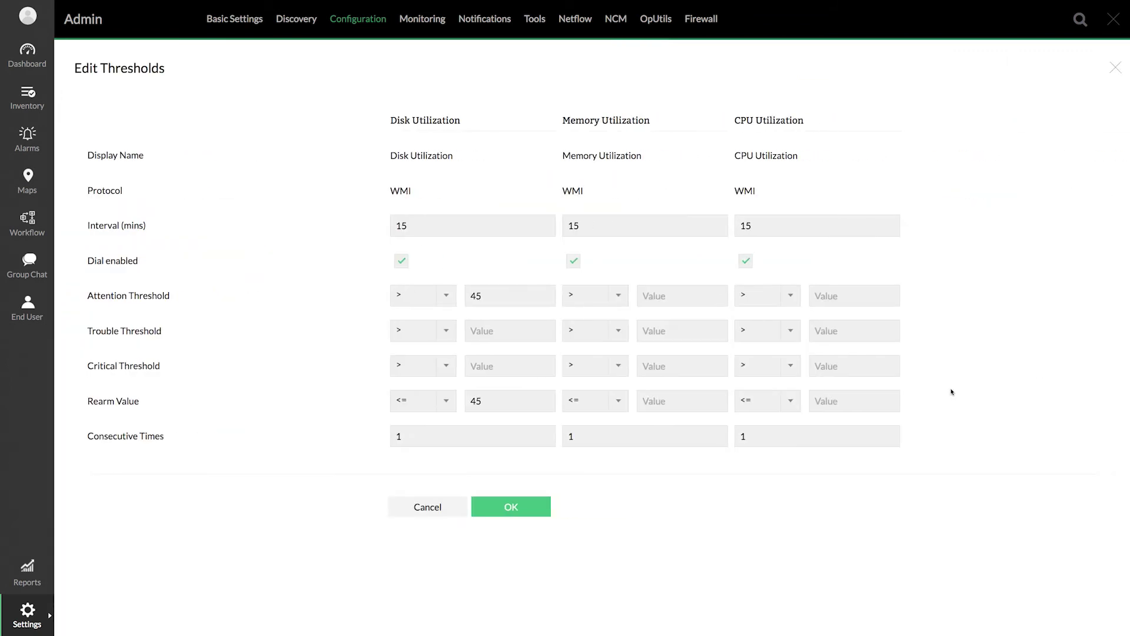
click(478, 326)
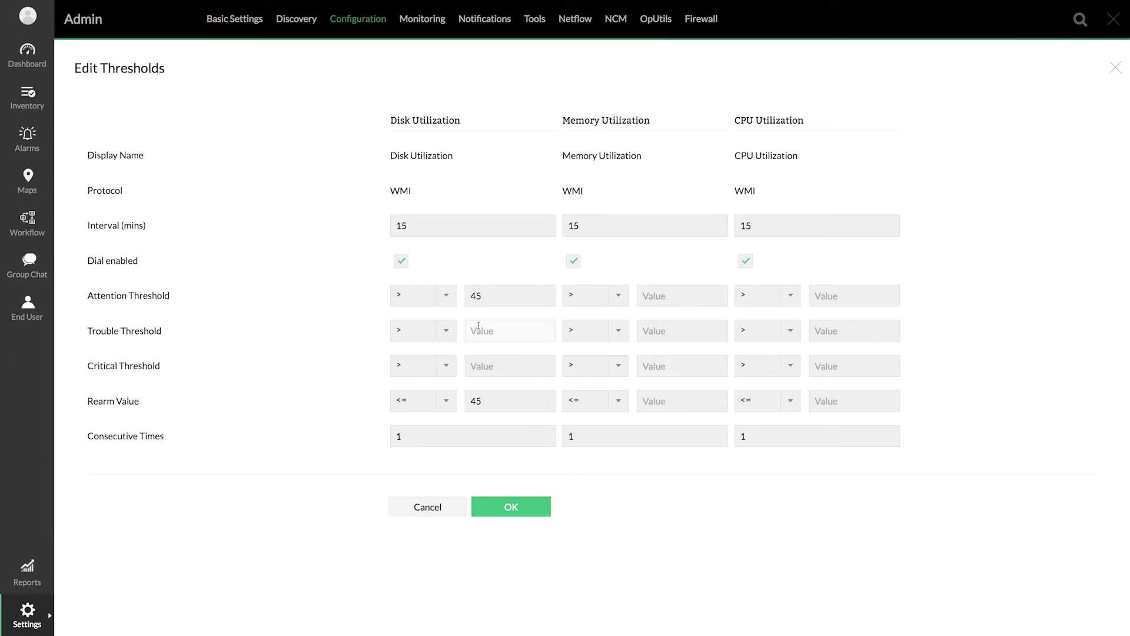
text(55)
click(487, 366)
text(65)
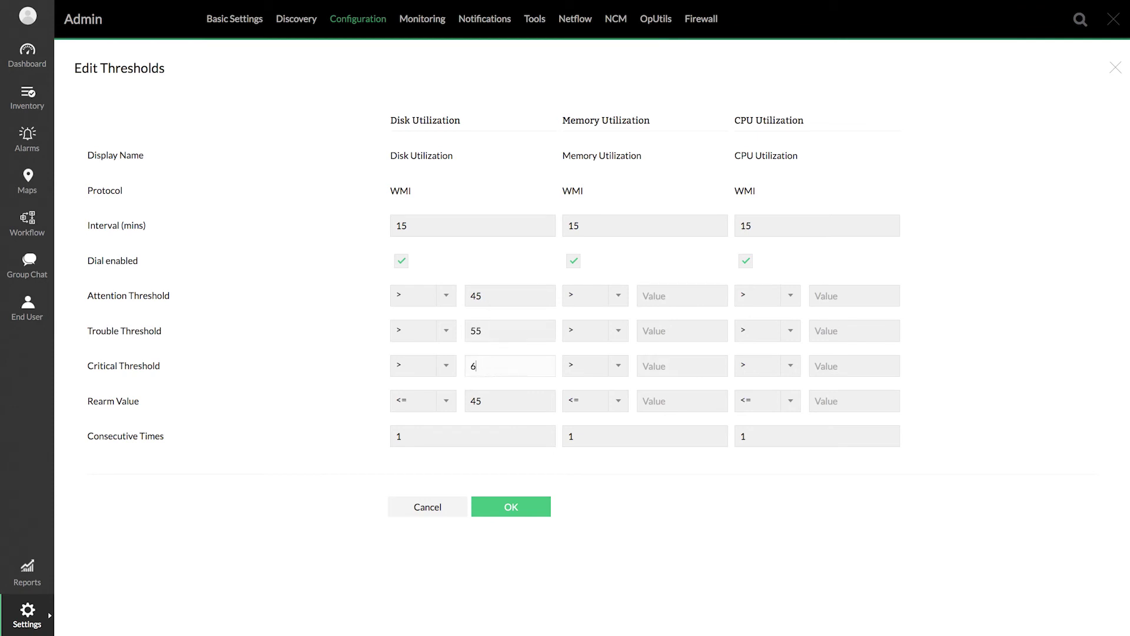
click(486, 391)
click(539, 514)
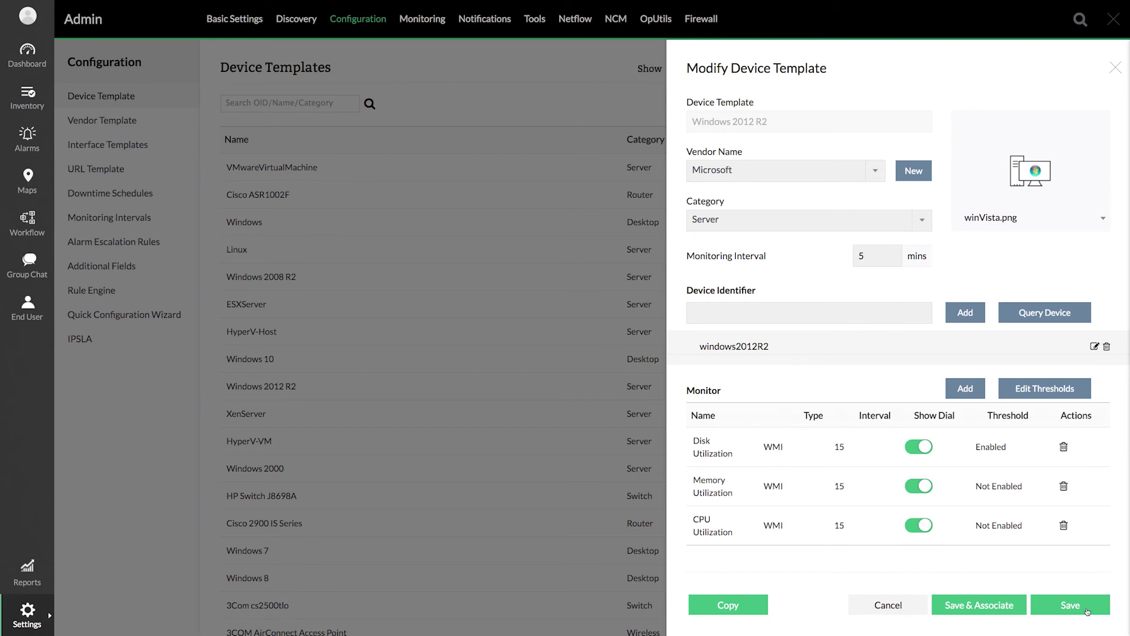
click(1013, 613)
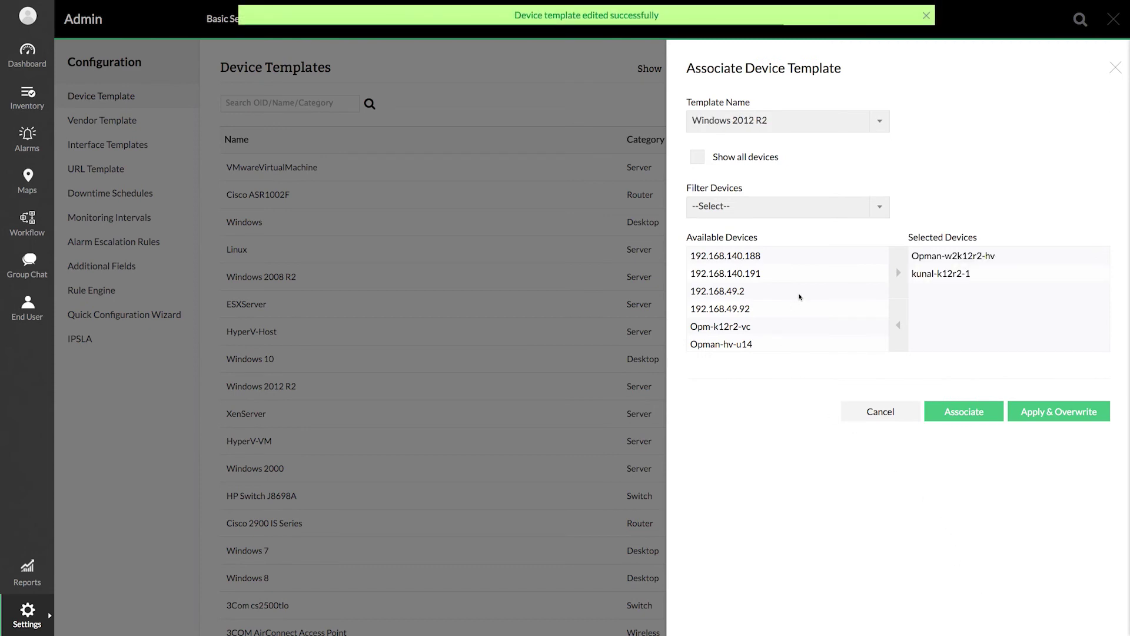
Step: Add Opm-k12r2-vc to Selected Devices and apply the template with overwrite
click(955, 259)
click(955, 274)
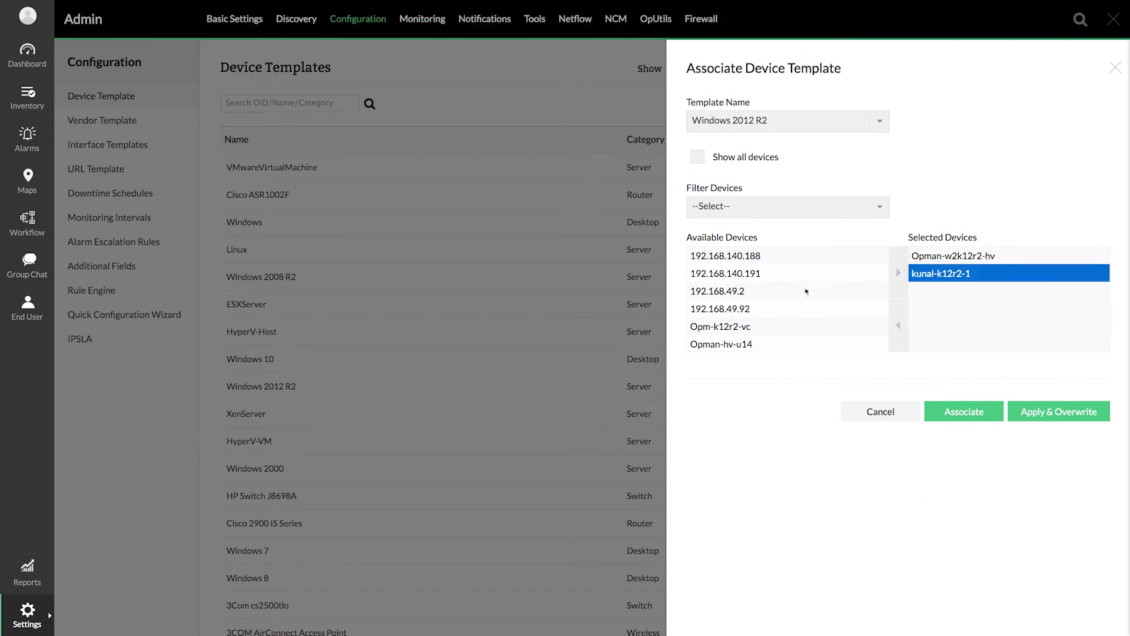
click(742, 331)
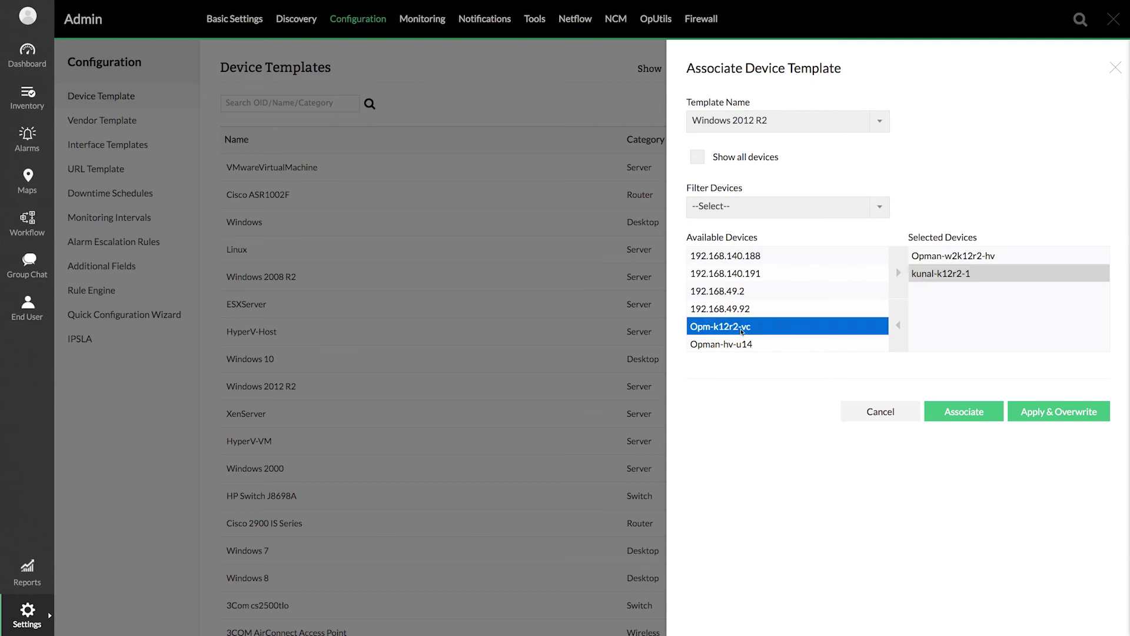
click(895, 271)
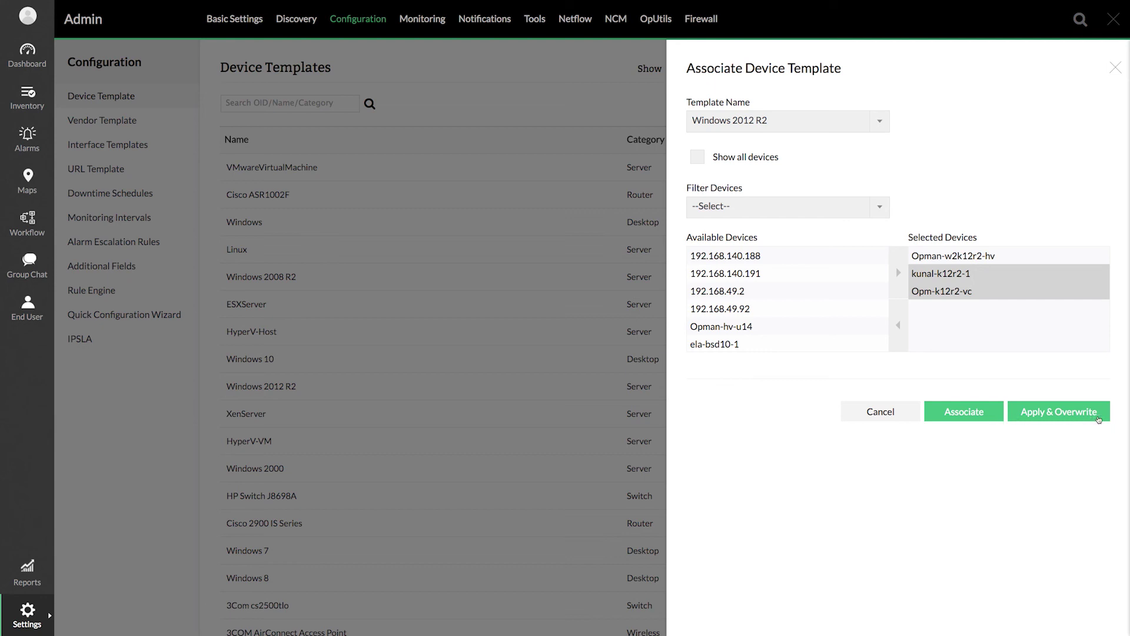
click(1099, 419)
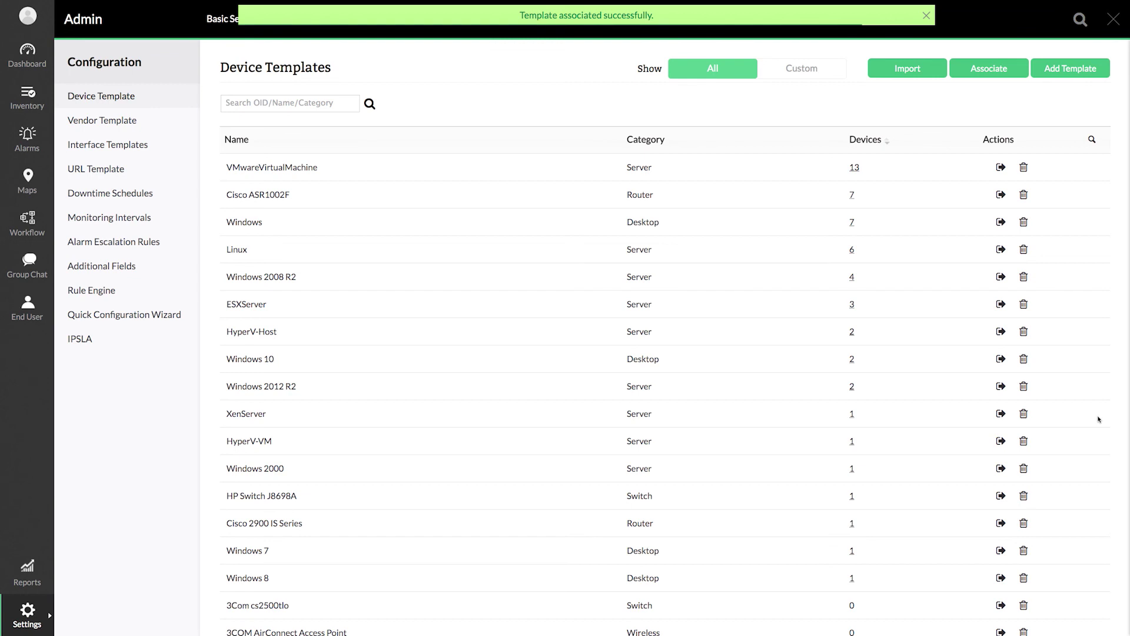